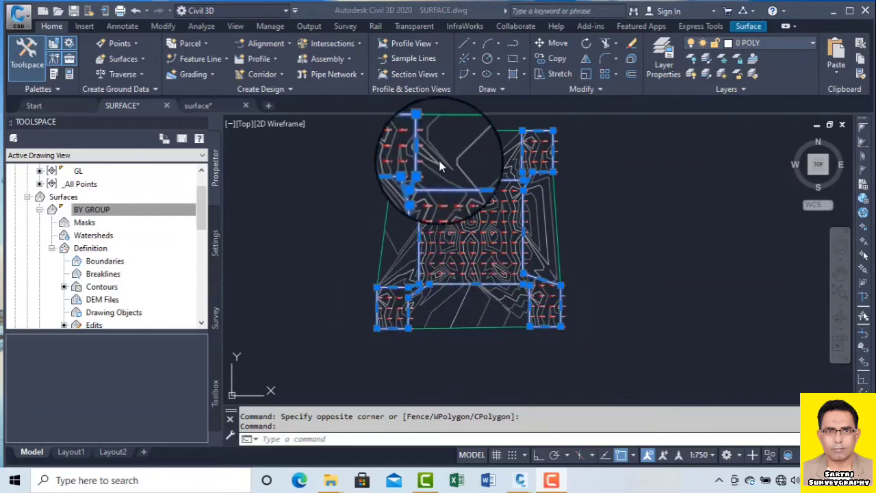
Turn on the Triangles component in the plan display of the BY GROUP surface's style.
click(488, 147)
middle_drag(482, 154, 488, 178)
key(Escape)
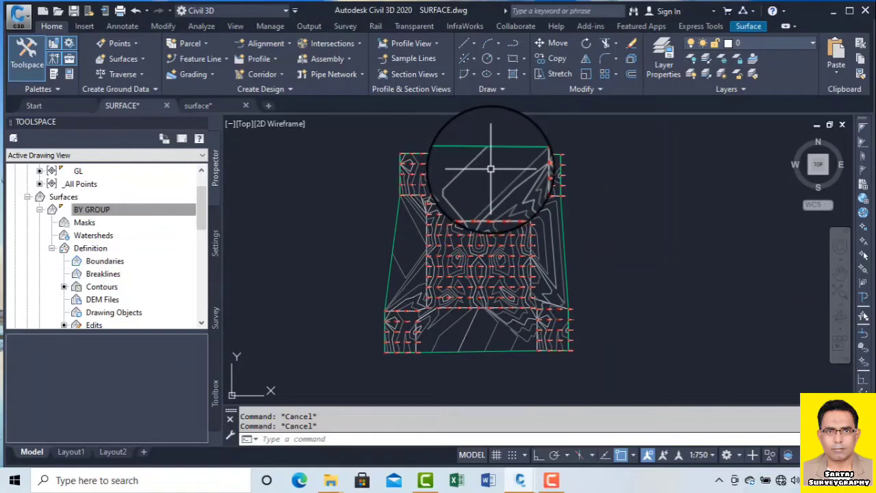
click(493, 169)
click(480, 146)
click(480, 147)
right_click(519, 178)
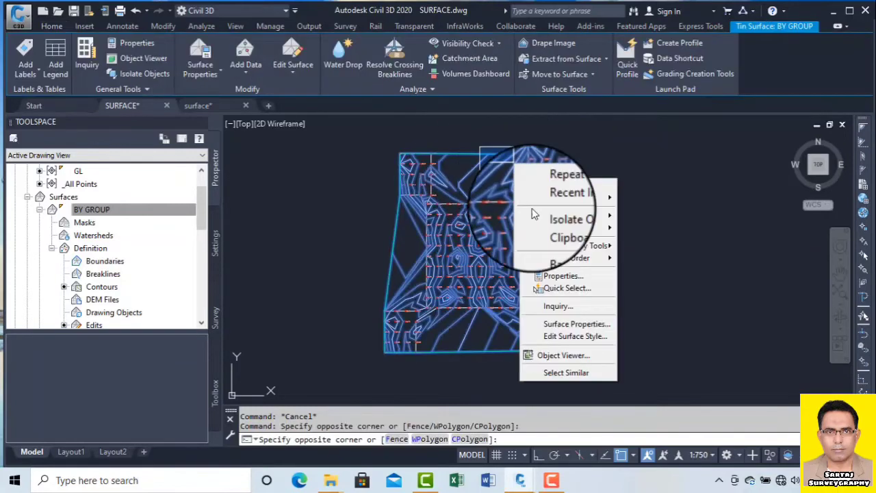
click(586, 335)
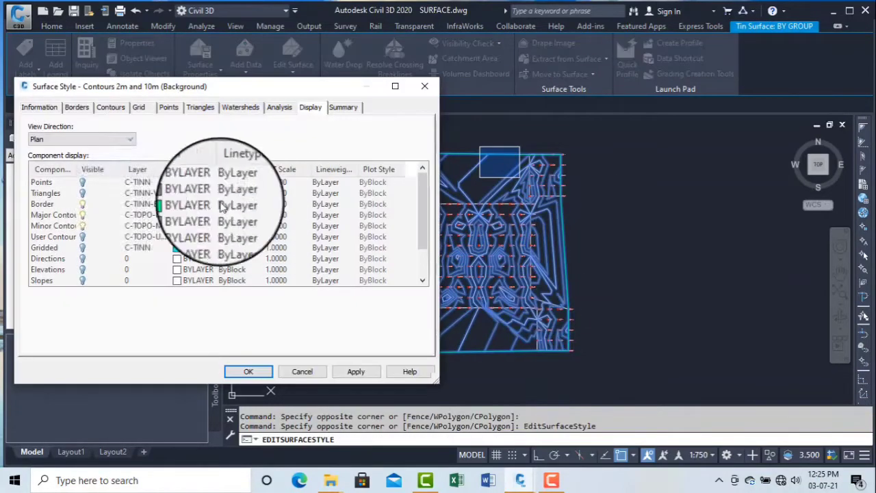
click(82, 193)
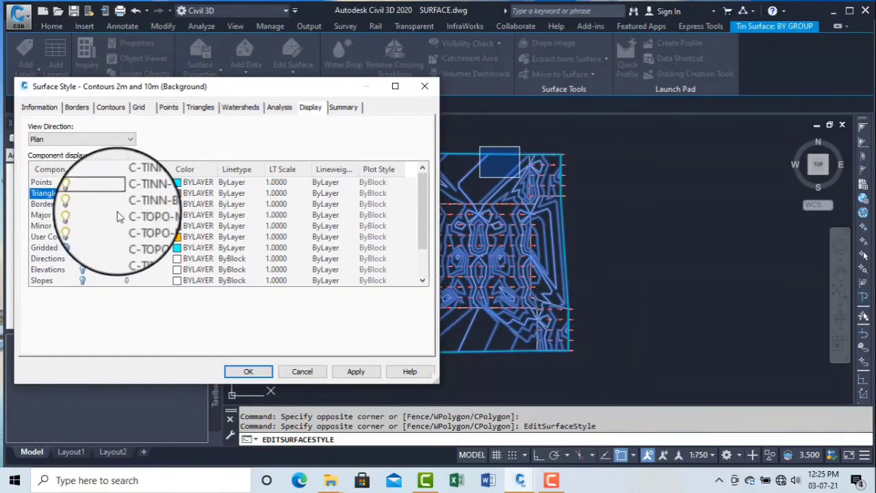
click(357, 378)
click(247, 371)
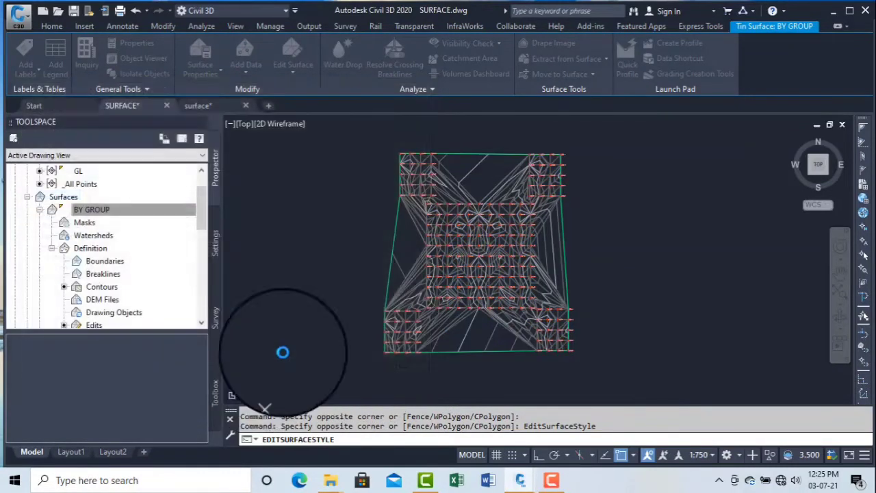
key(Escape)
key(Escape)
key(Escape)
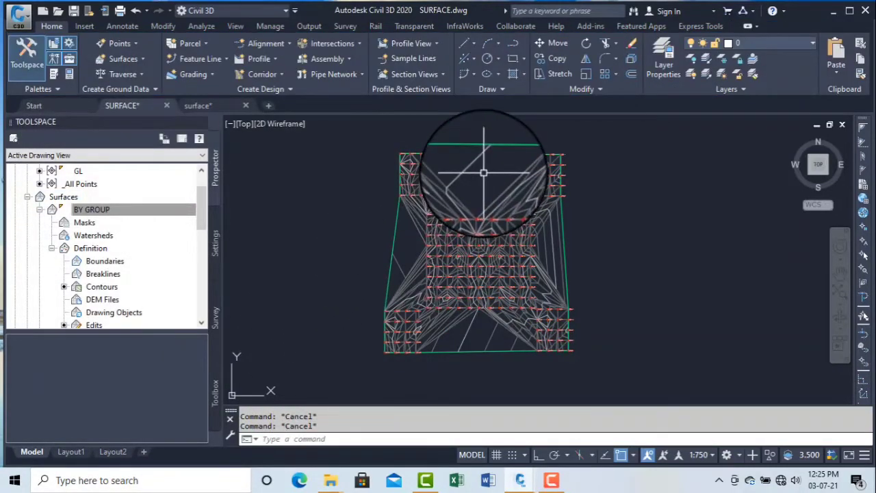
click(485, 173)
click(486, 139)
middle_drag(520, 150, 547, 182)
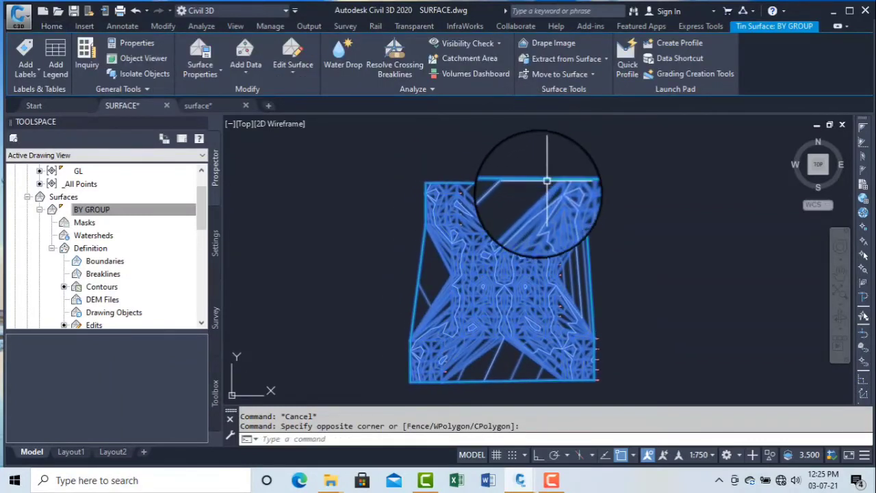
key(Escape)
key(Escape)
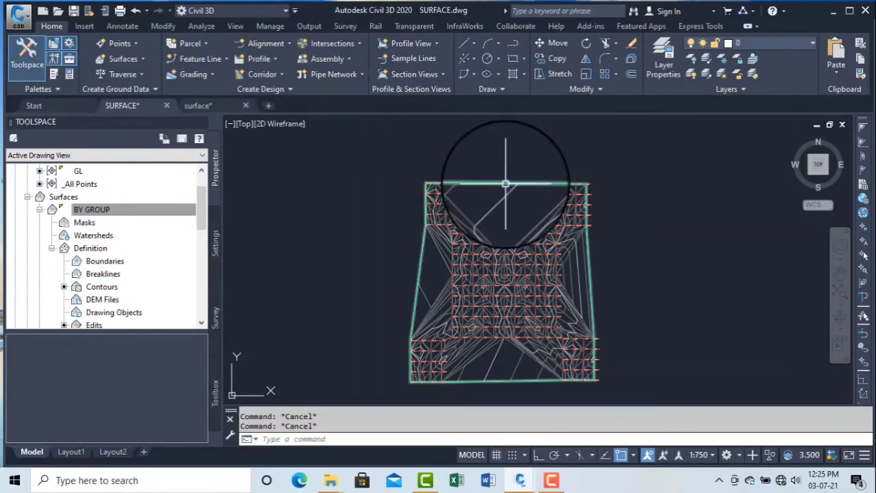
Delete the surface lines crossing the open gap between the two northern corner blocks of the BY GROUP surface.
click(507, 185)
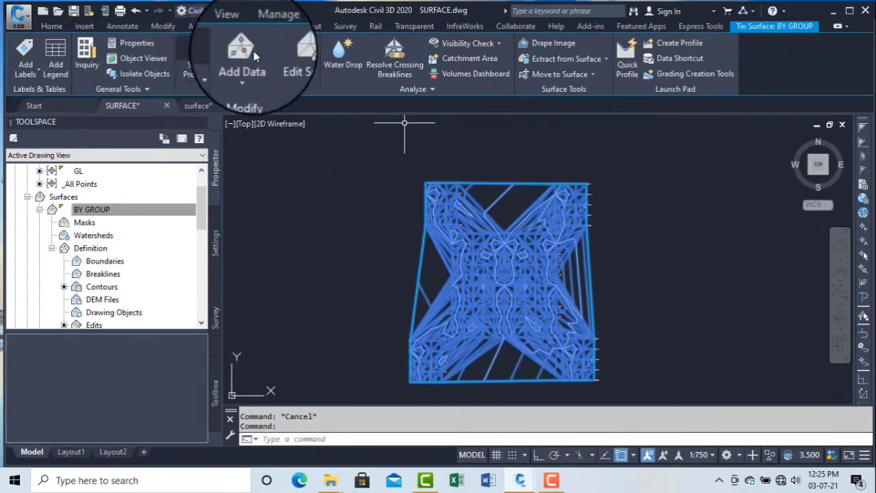
click(295, 76)
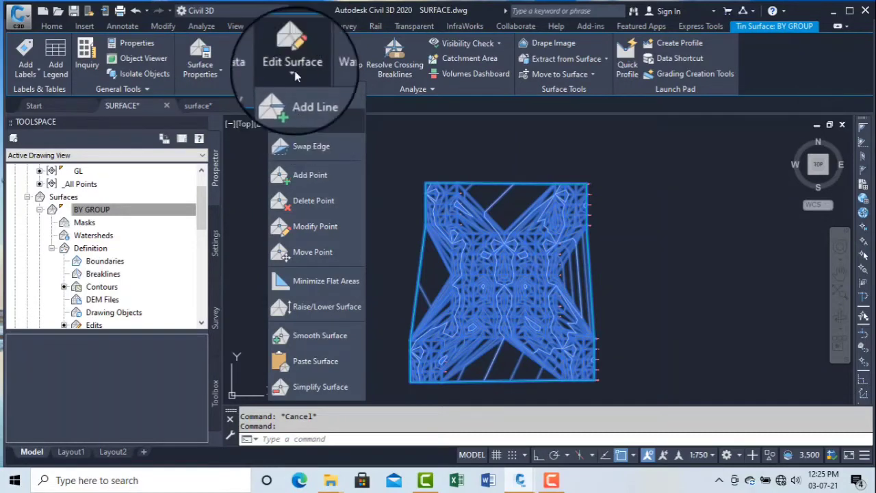
click(308, 121)
scroll(510, 197, up, 4)
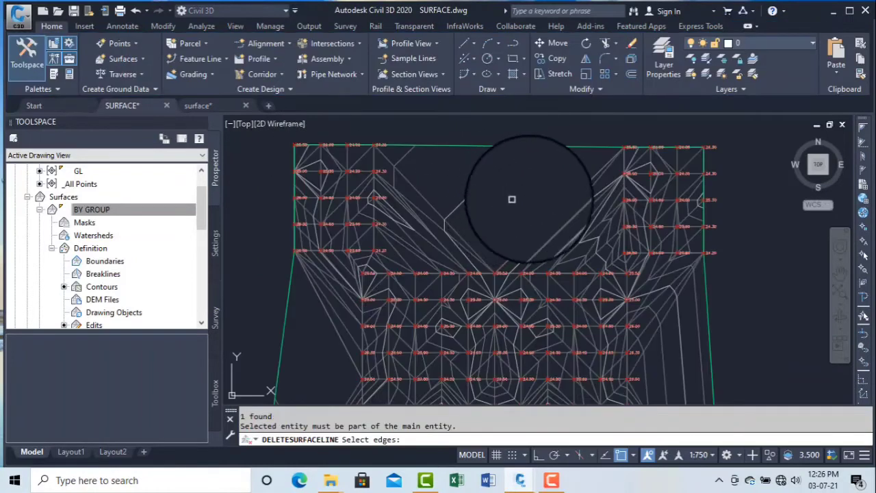
click(511, 198)
click(465, 129)
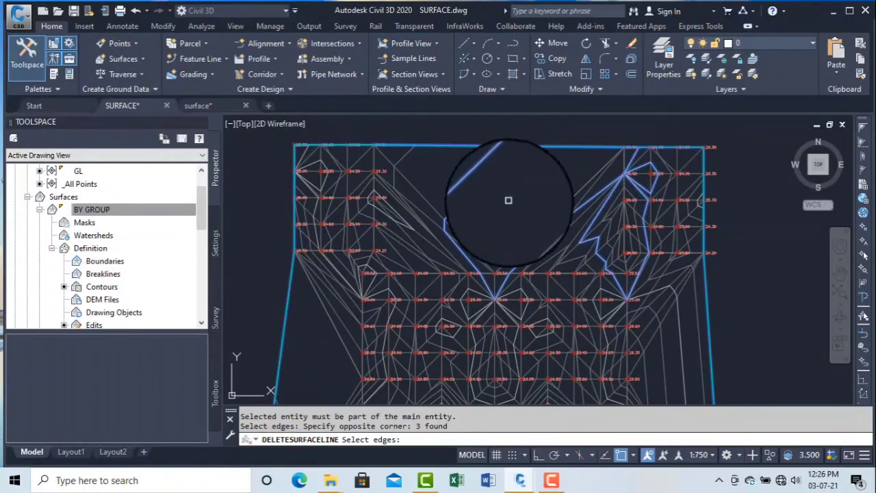
key(Return)
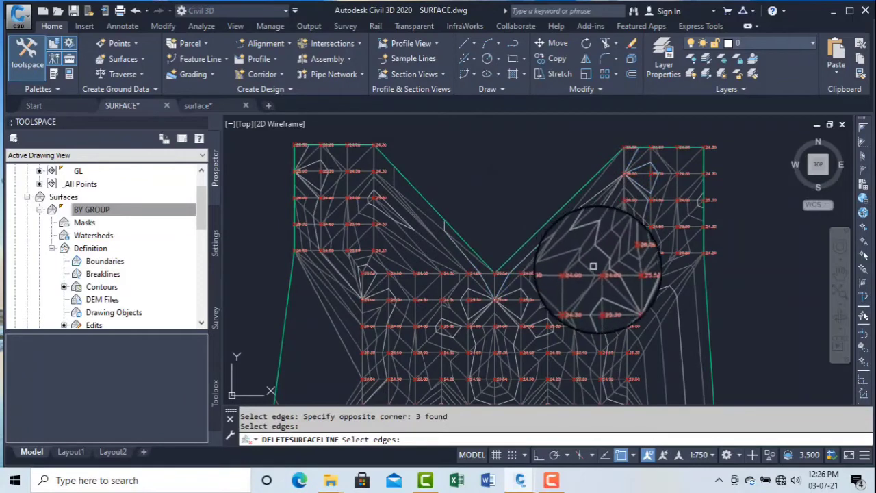
Delete the triangle edges spanning the gap between the northeast block and the north edge of the central grid.
scroll(595, 265, up, 4)
click(649, 255)
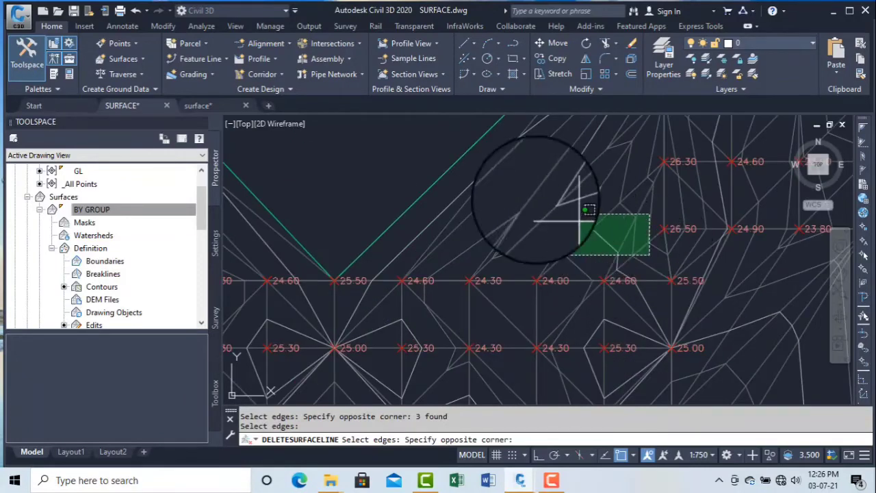
click(432, 154)
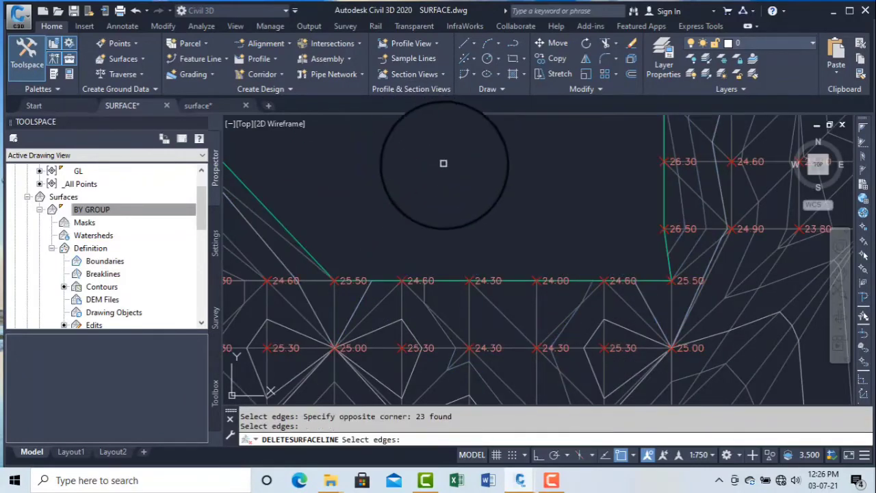
scroll(507, 186, down, 3)
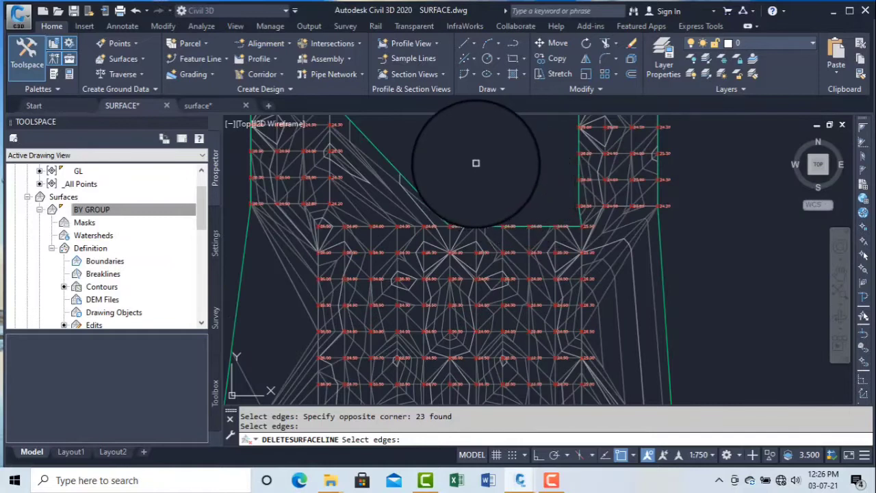
key(Return)
scroll(456, 219, up, 4)
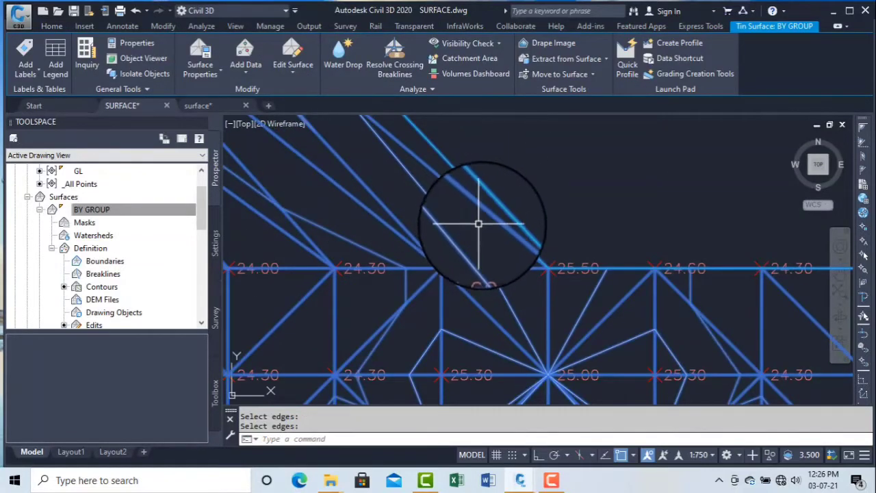
key(Escape)
key(Escape)
Undo the surface line deletions and the triangle display change, and dismiss the event viewer.
scroll(512, 254, down, 5)
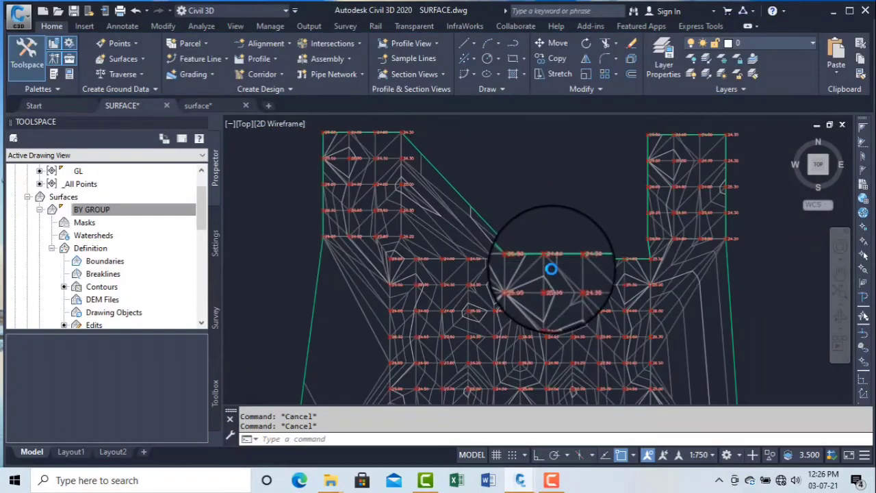
scroll(548, 265, up, 5)
scroll(547, 264, down, 4)
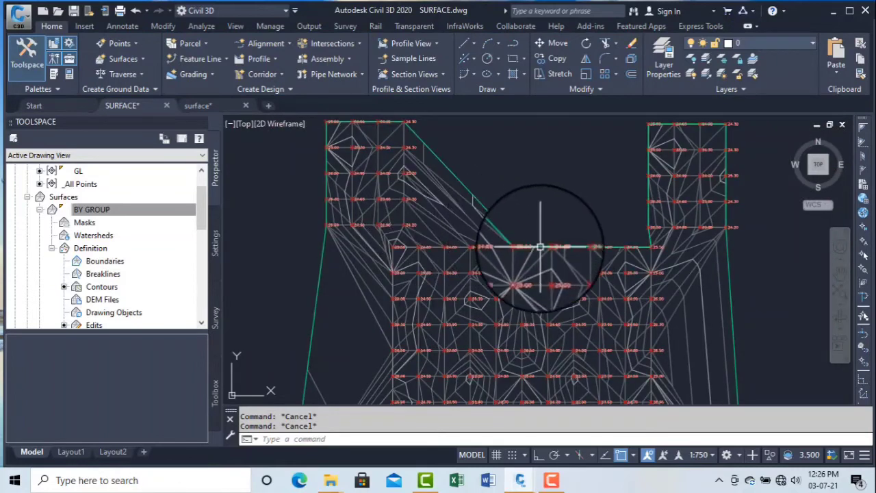
scroll(513, 250, up, 4)
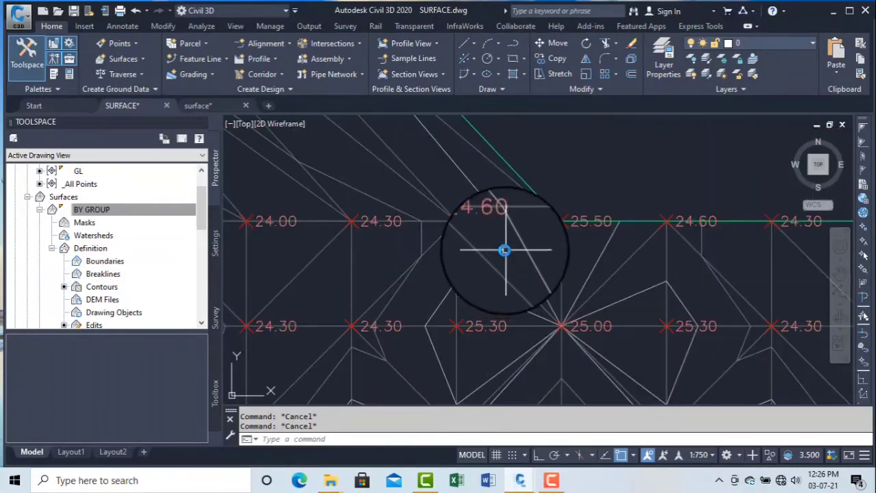
scroll(505, 251, down, 4)
key(ctrl+z)
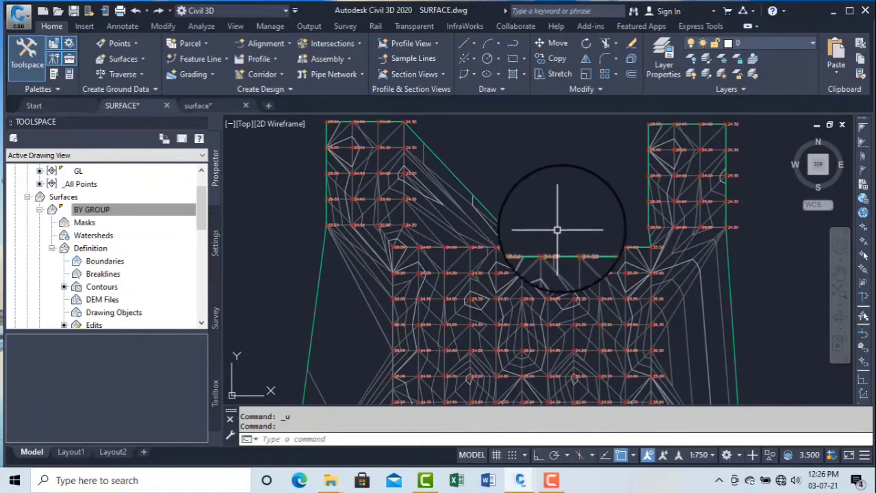
scroll(567, 230, up, 4)
scroll(566, 233, down, 4)
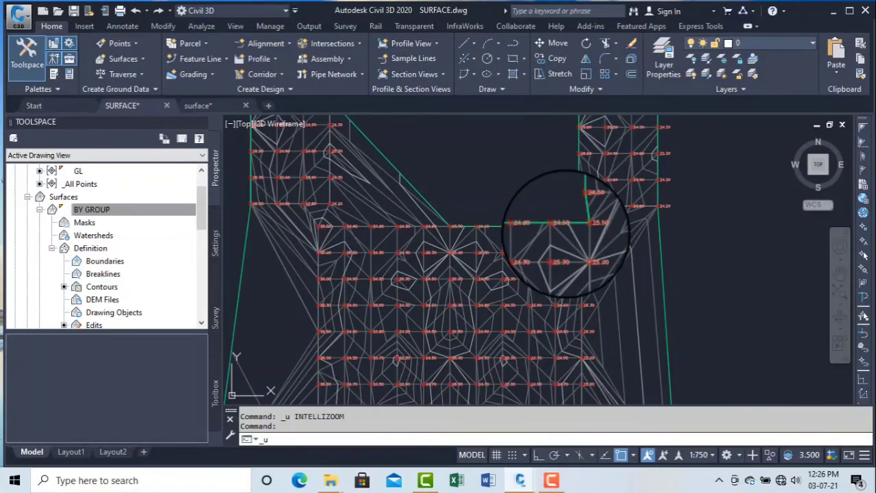
key(ctrl+z)
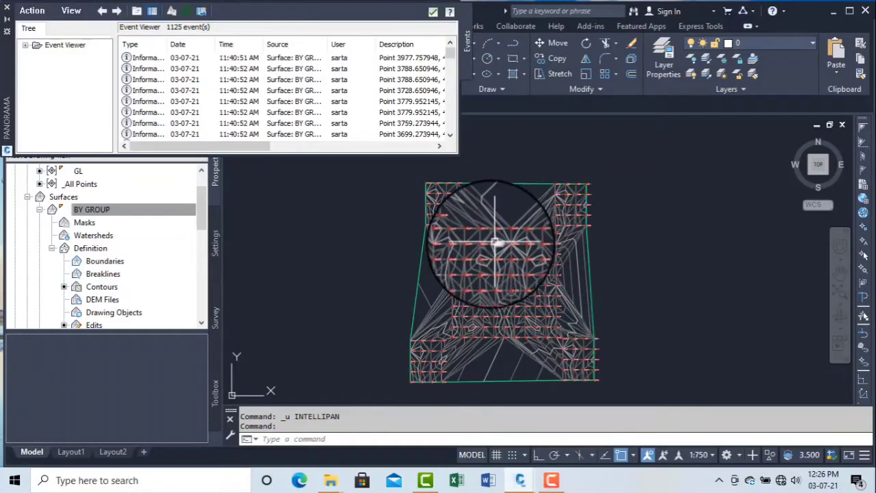
scroll(494, 241, up, 5)
key(ctrl+z)
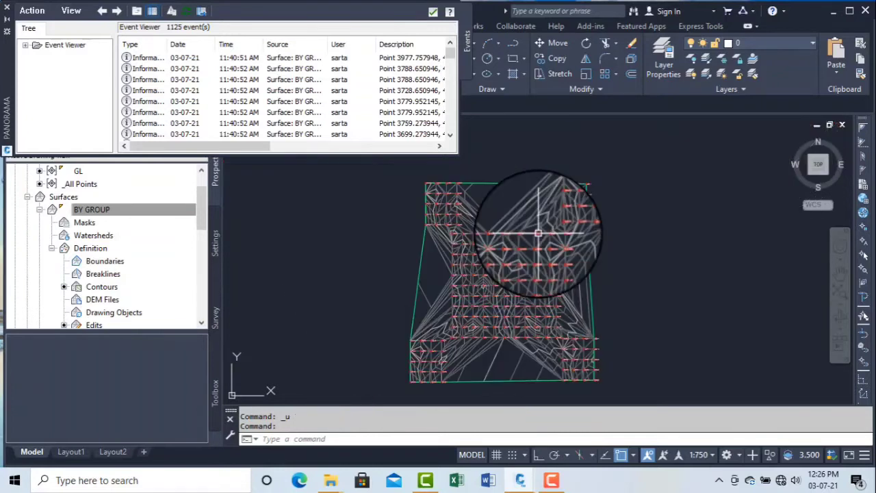
key(ctrl+z)
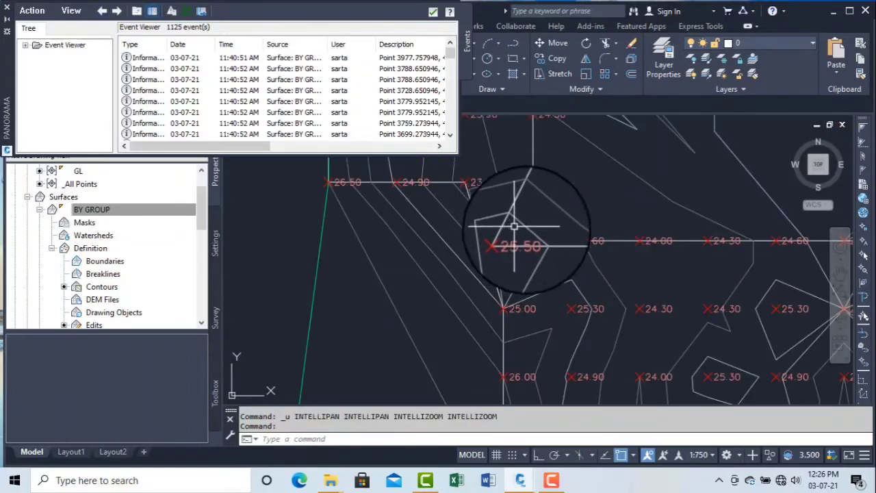
click(432, 11)
scroll(486, 243, down, 5)
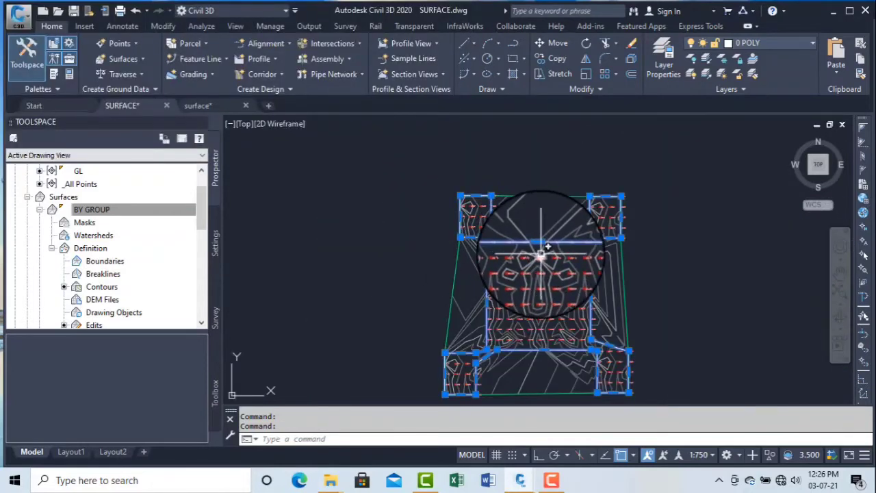
middle_drag(541, 240, 518, 217)
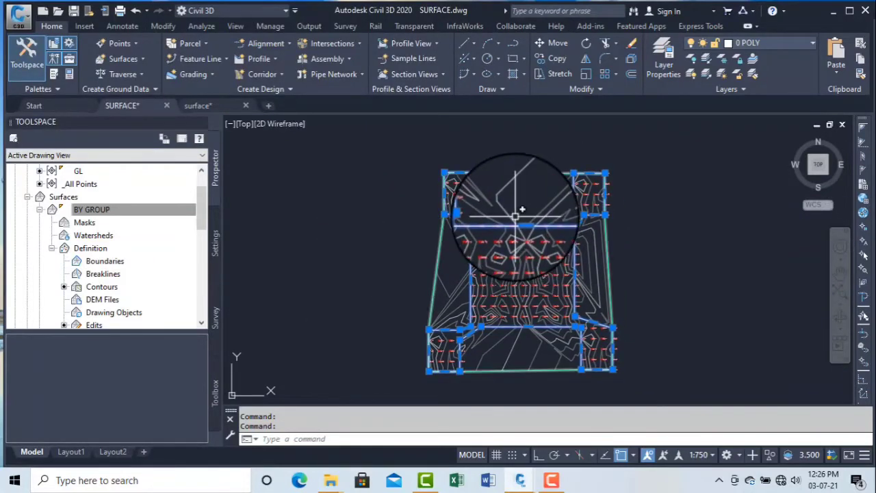
click(531, 180)
click(513, 158)
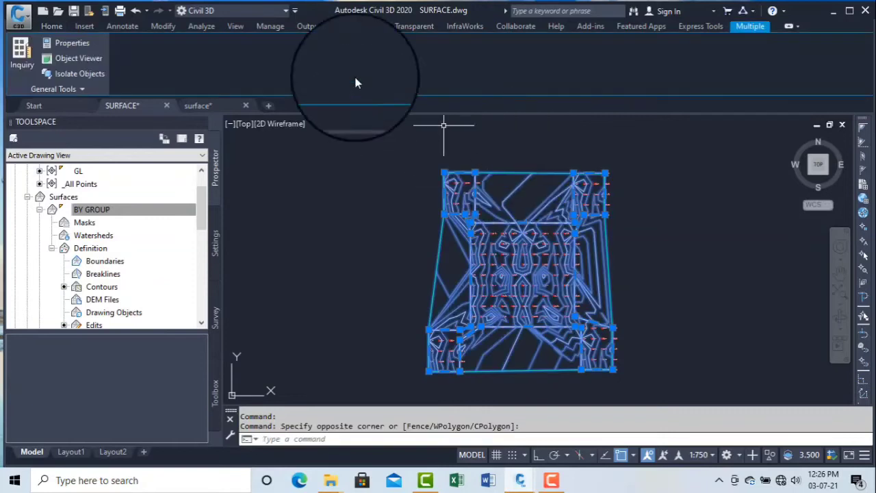
click(157, 25)
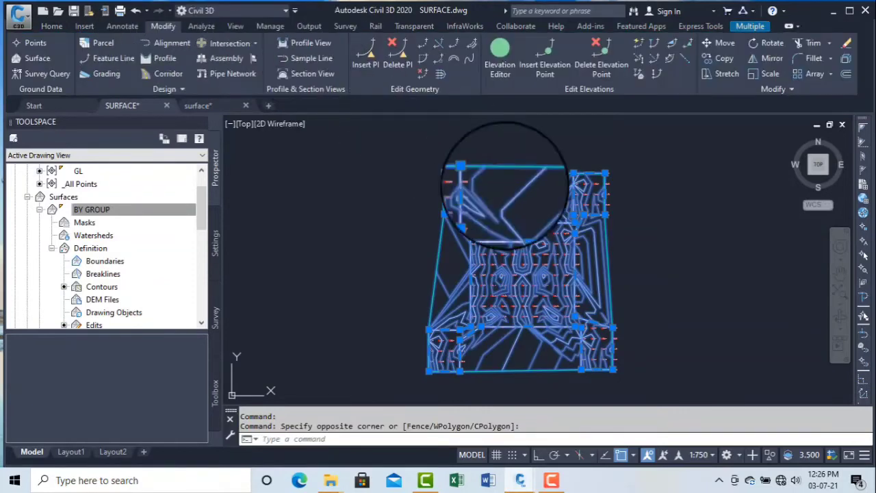
key(Escape)
key(Escape)
click(541, 182)
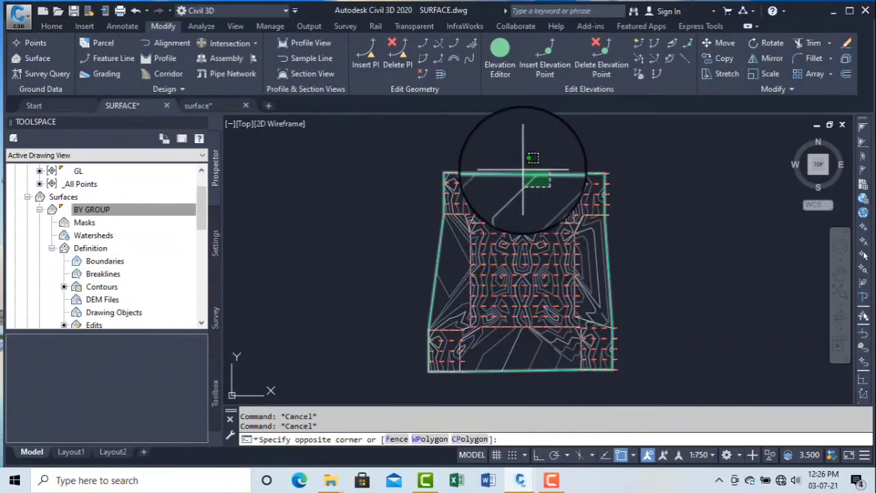
click(520, 169)
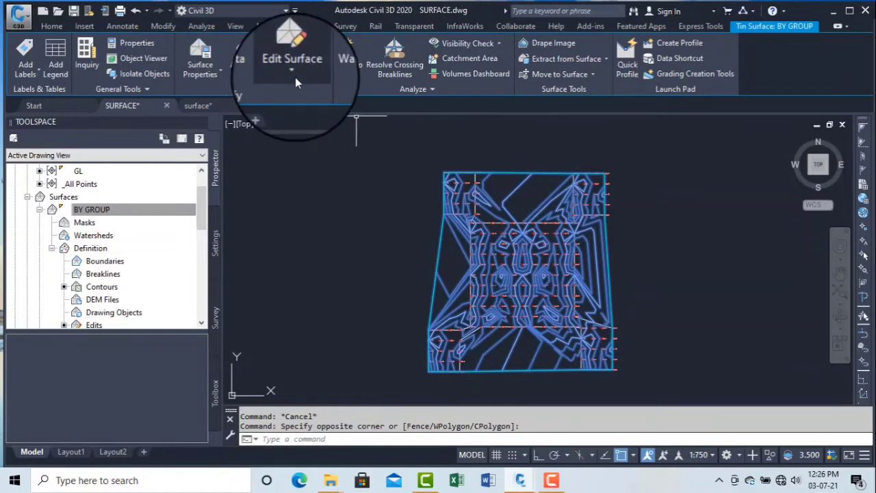
click(295, 76)
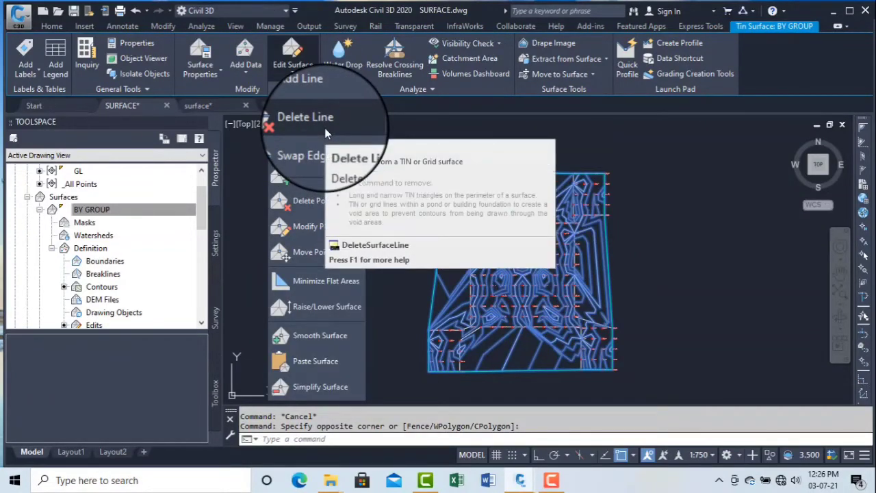
key(Escape)
Define a new outer boundary named A for the BY GROUP surface.
scroll(474, 180, up, 4)
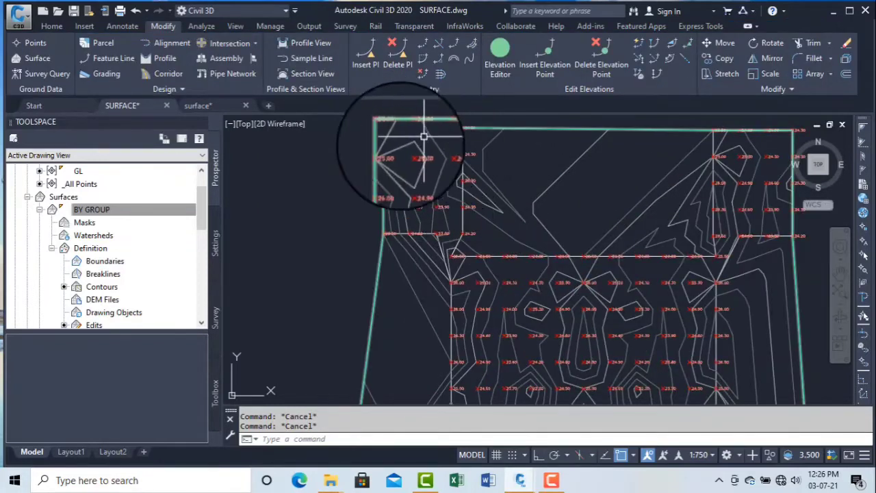
scroll(472, 185, down, 5)
scroll(491, 182, down, 3)
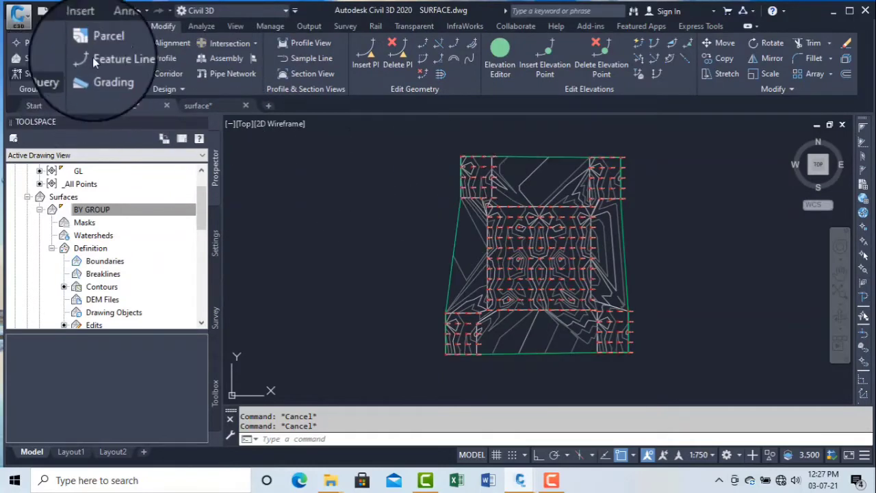
click(38, 58)
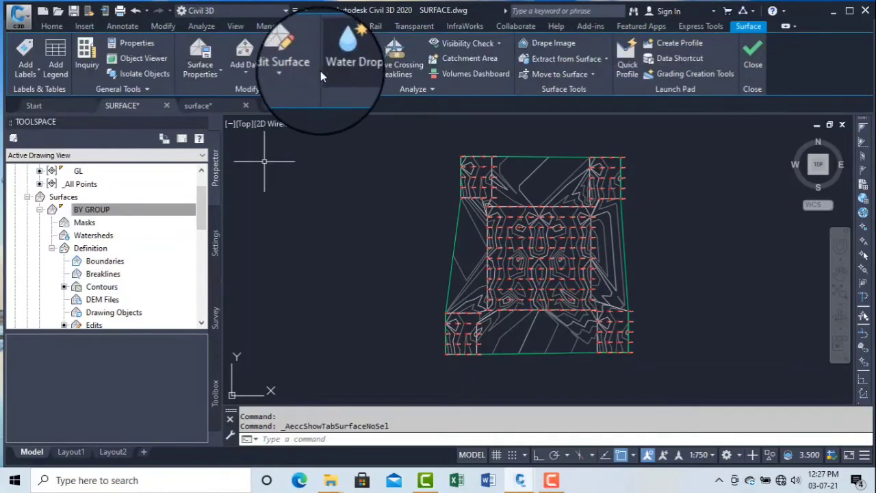
click(237, 63)
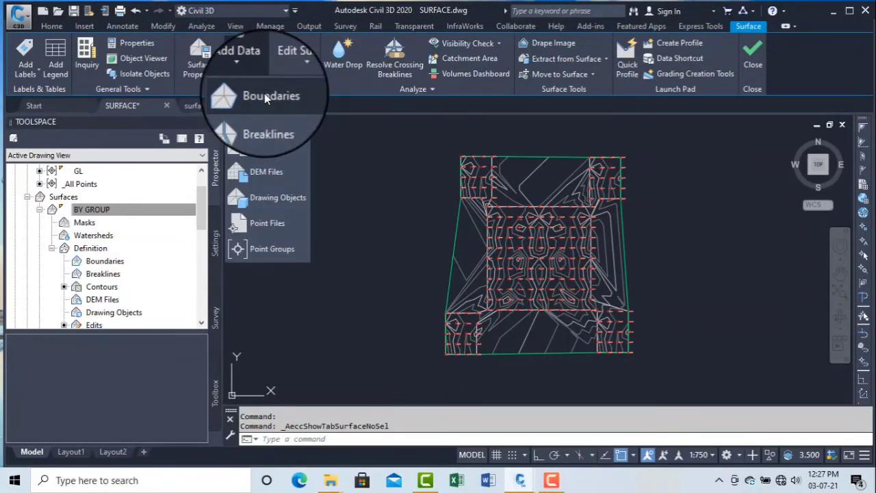
click(264, 95)
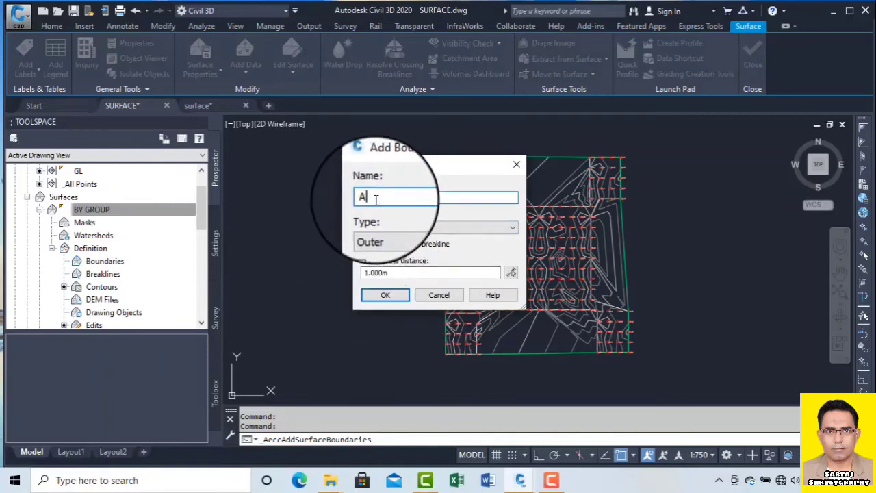
click(384, 297)
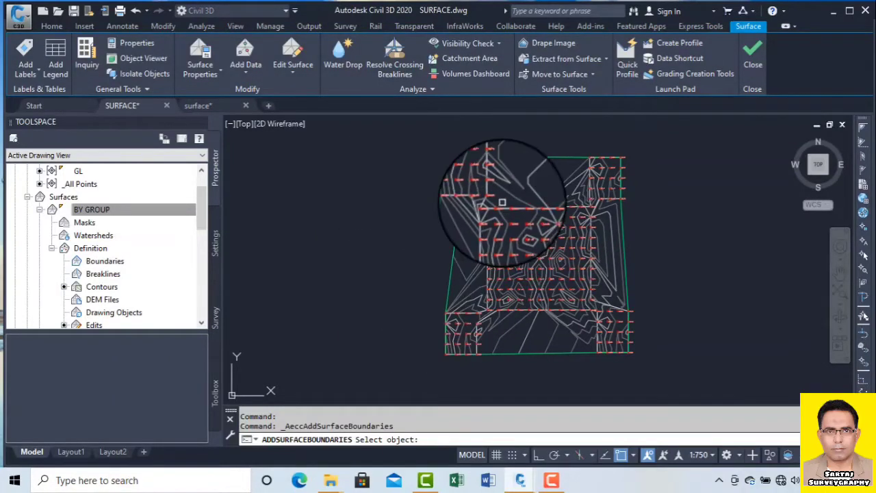
Use the outline around the surveyed point blocks as the boundary object, picking it near the central grid's northeast corner.
scroll(499, 200, up, 3)
scroll(499, 199, down, 5)
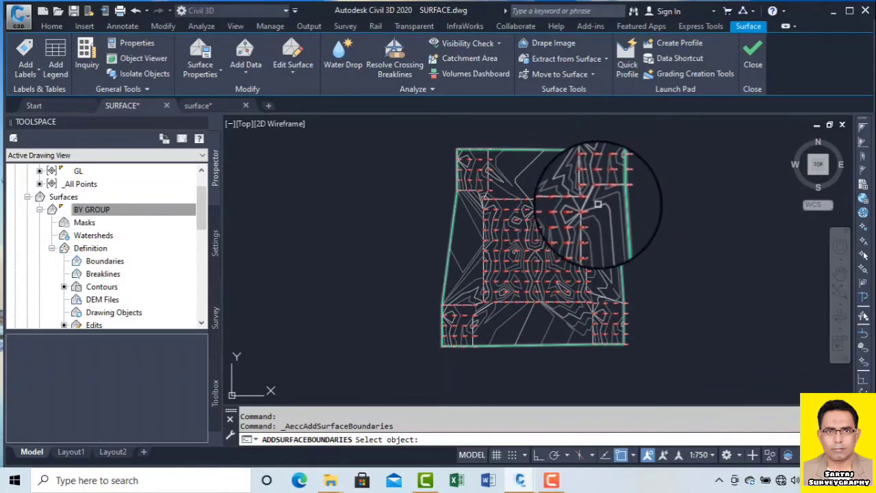
scroll(598, 200, up, 4)
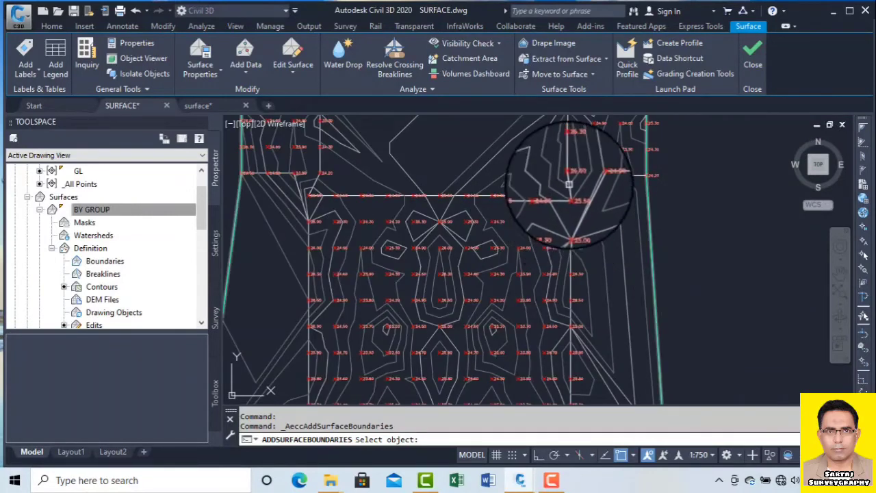
scroll(568, 185, up, 3)
scroll(570, 185, down, 2)
scroll(570, 185, up, 2)
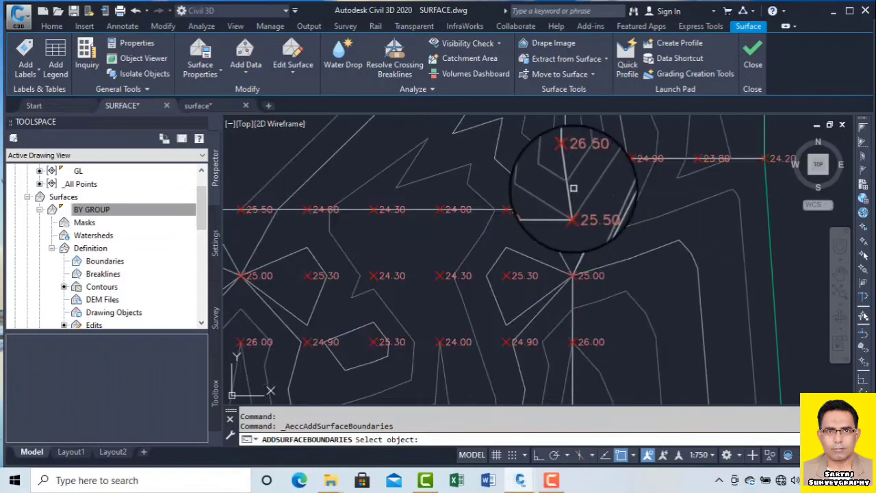
click(570, 190)
scroll(602, 196, down, 5)
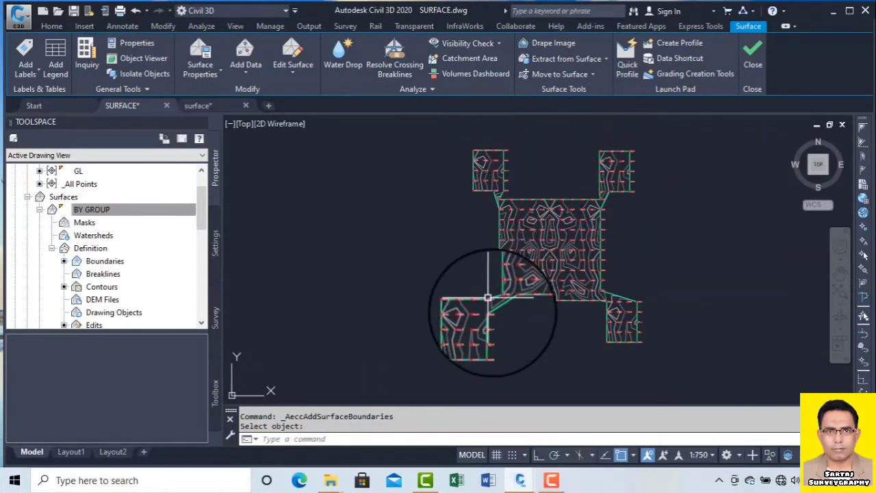
mouse_move(603, 193)
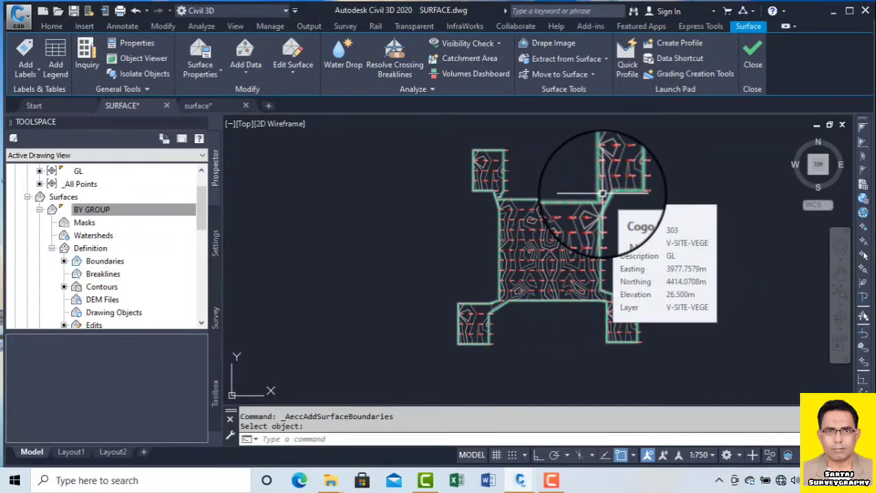
key(Escape)
key(Escape)
Delete the outer triangle edge between the 26.30 and 26.50 points at the northwest block's southwest corner.
scroll(602, 194, up, 5)
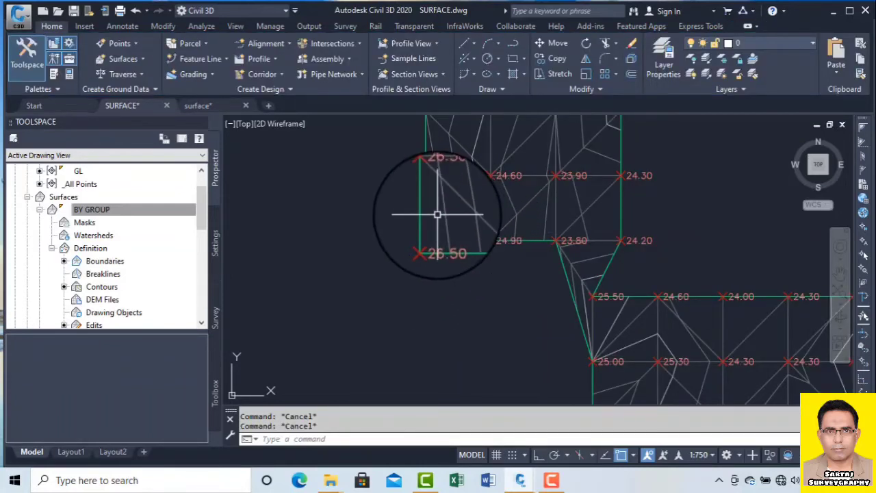
click(454, 214)
click(410, 215)
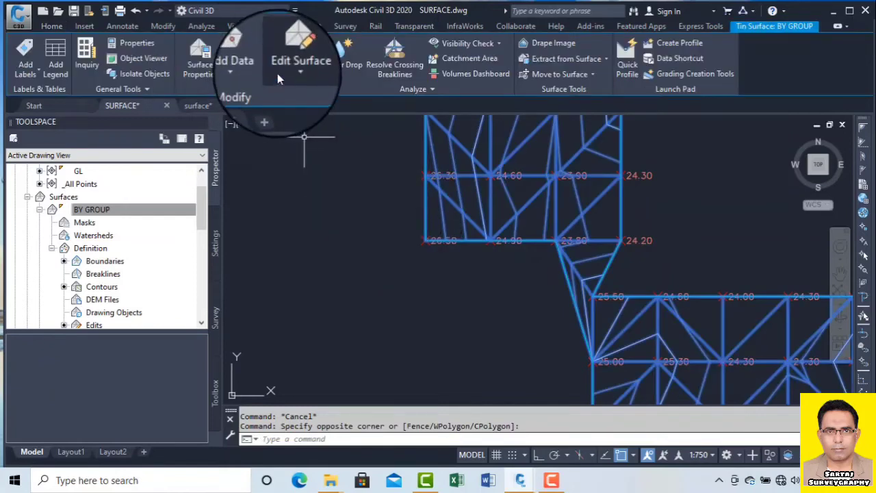
click(281, 72)
click(296, 120)
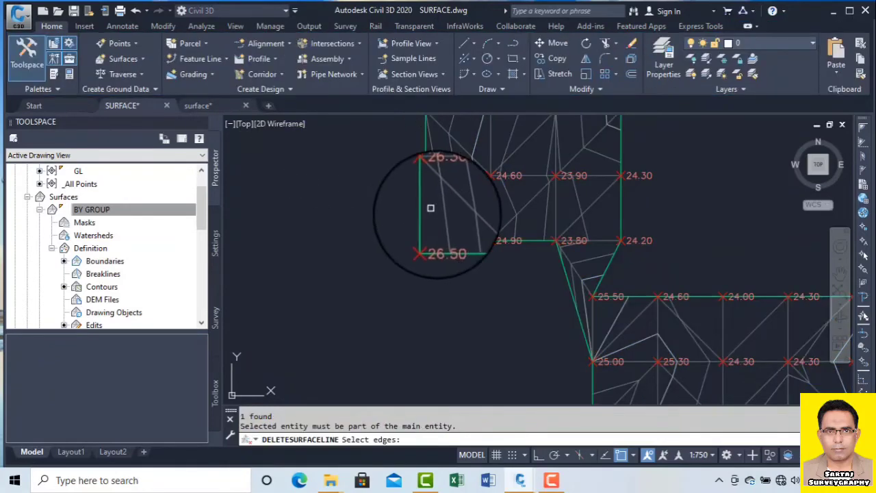
click(445, 205)
click(393, 217)
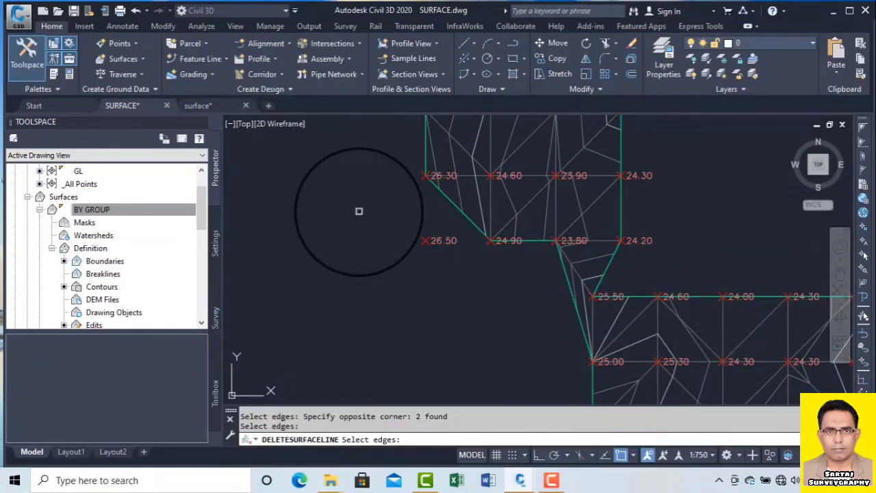
key(Return)
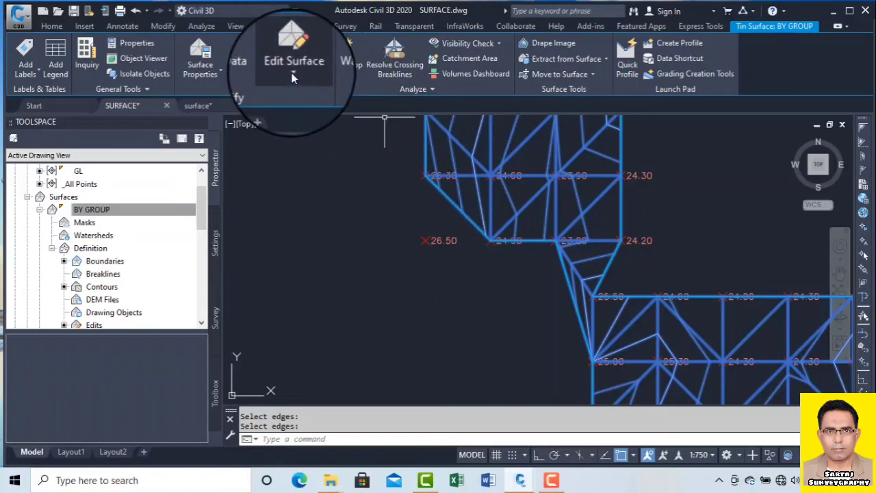
key(Escape)
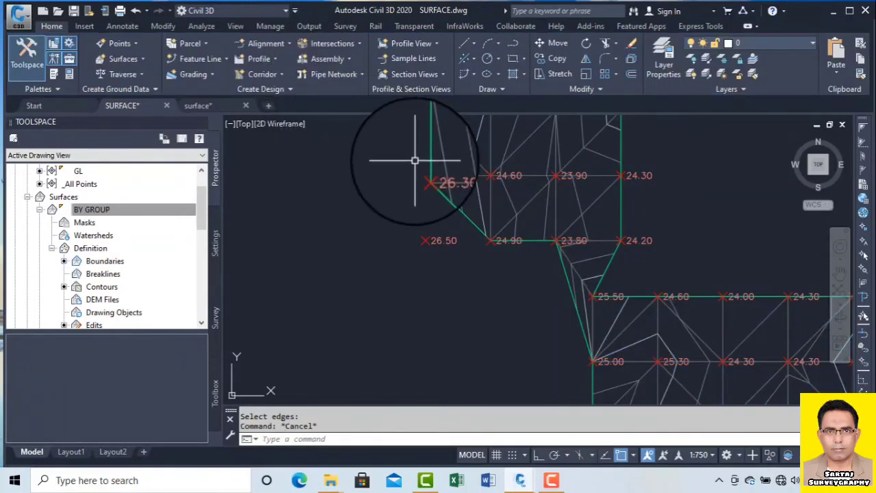
Add a surface line from the 26.30 point to the 26.50 point at the northwest block's southwest corner.
click(459, 197)
click(431, 199)
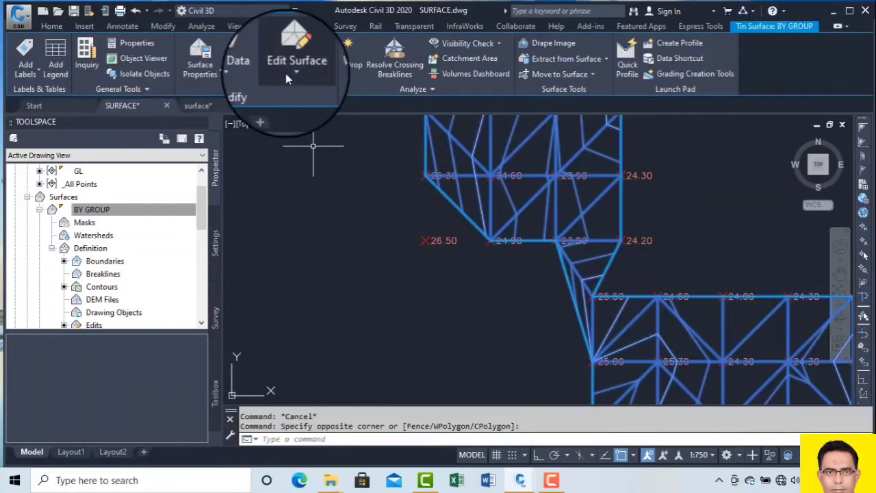
click(288, 70)
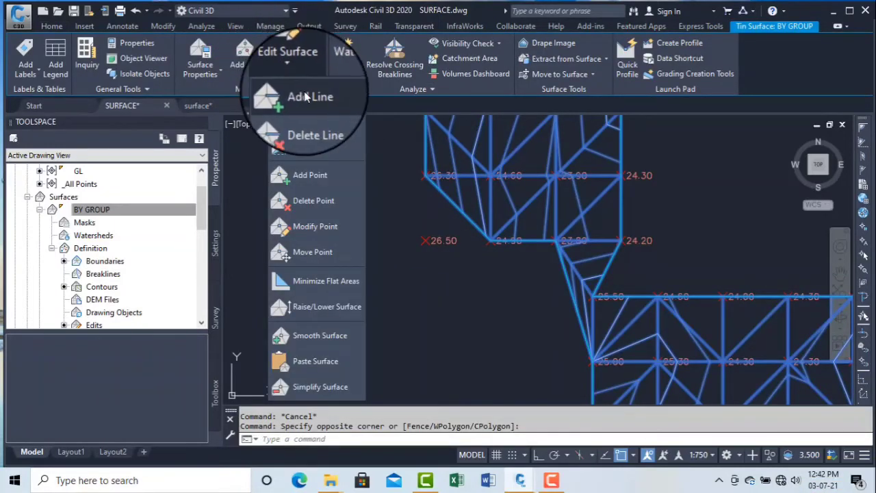
click(304, 90)
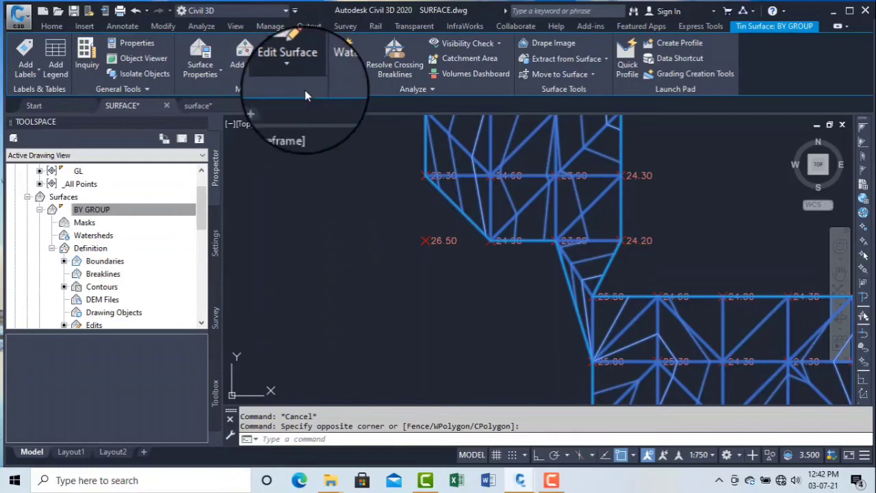
click(423, 176)
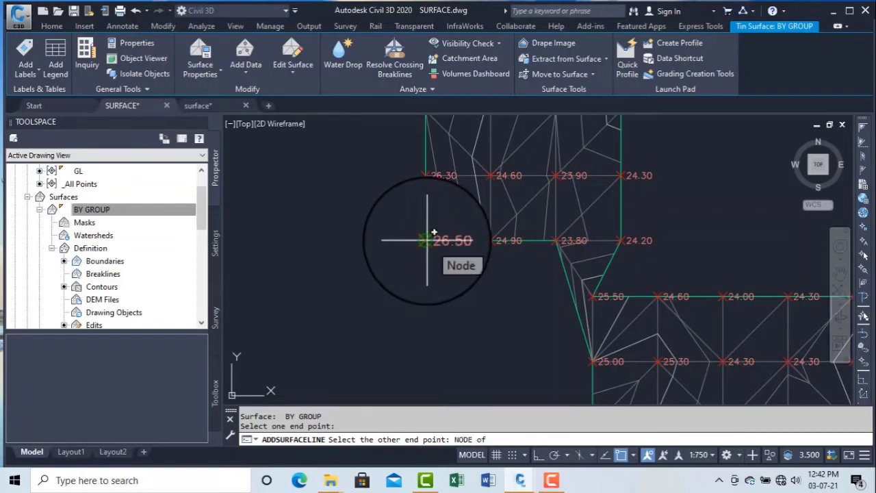
click(426, 240)
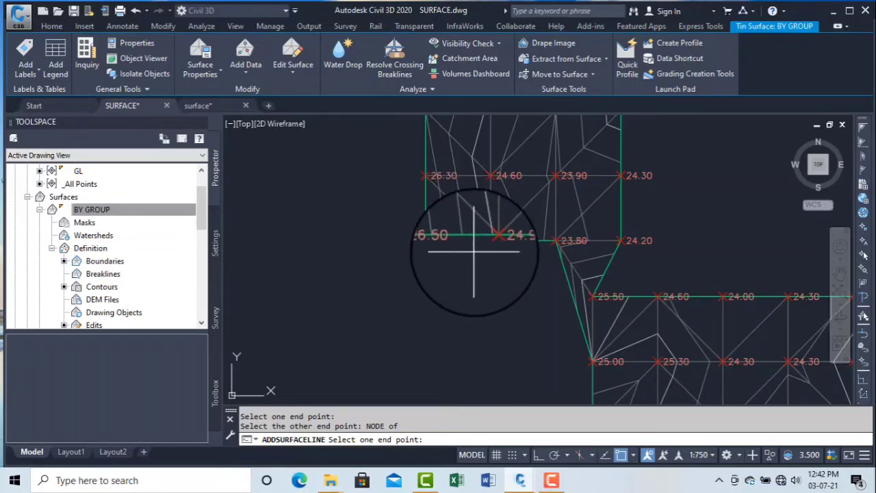
key(Escape)
Try to delete a point from the BY GROUP surface and dismiss the message.
click(468, 196)
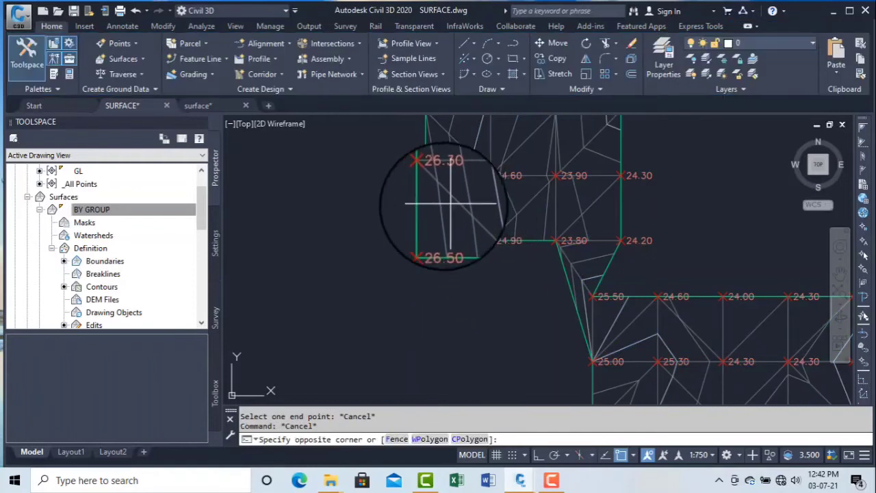
click(408, 205)
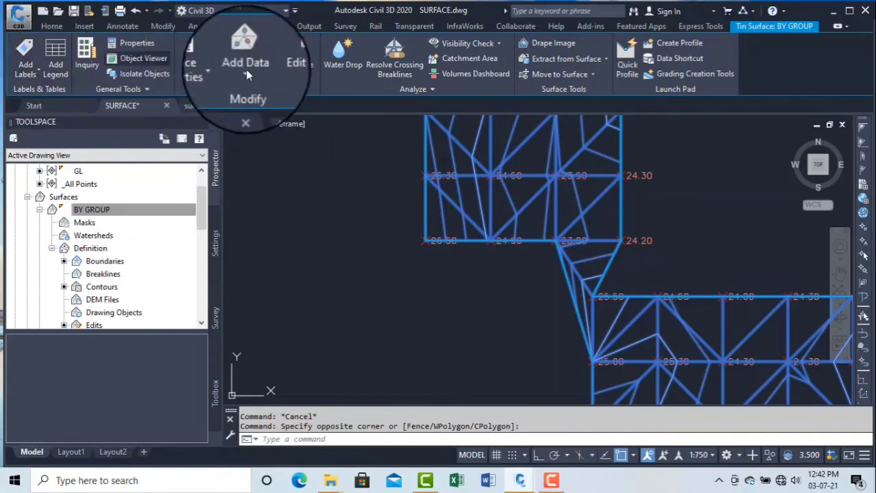
click(293, 74)
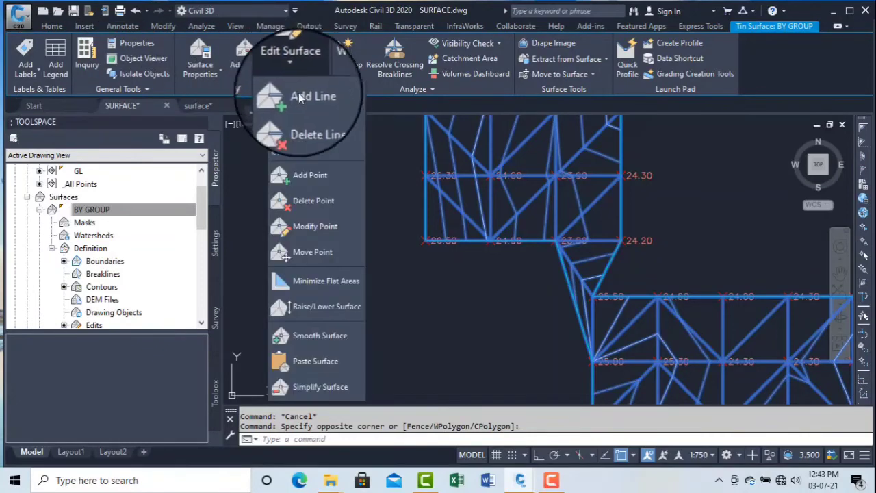
click(311, 202)
click(520, 268)
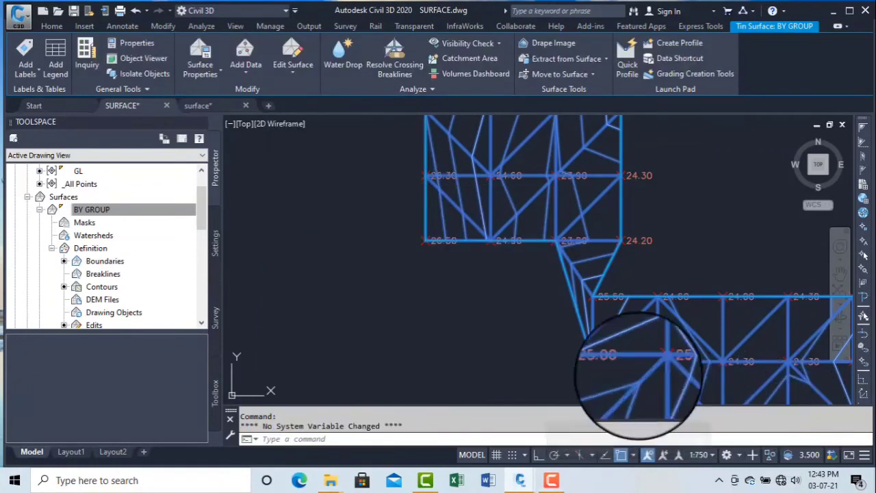
Turn on the Points component in the plan display of the BY GROUP surface's style.
right_click(477, 205)
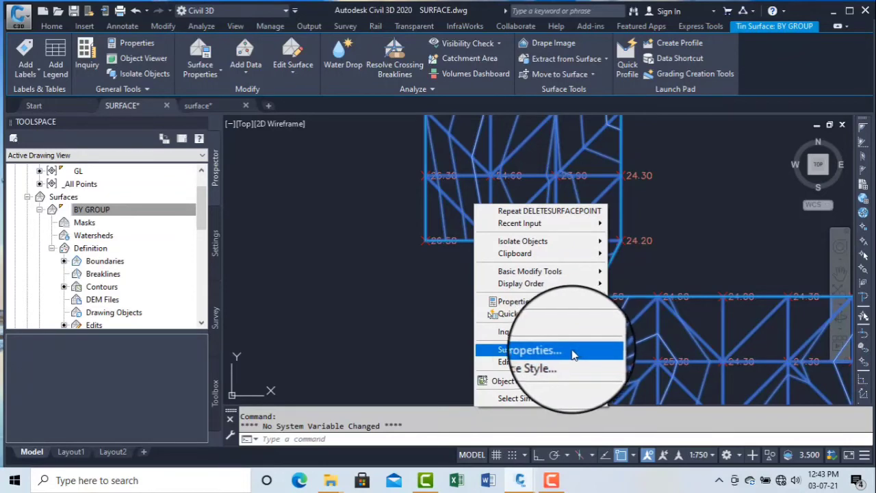
click(547, 362)
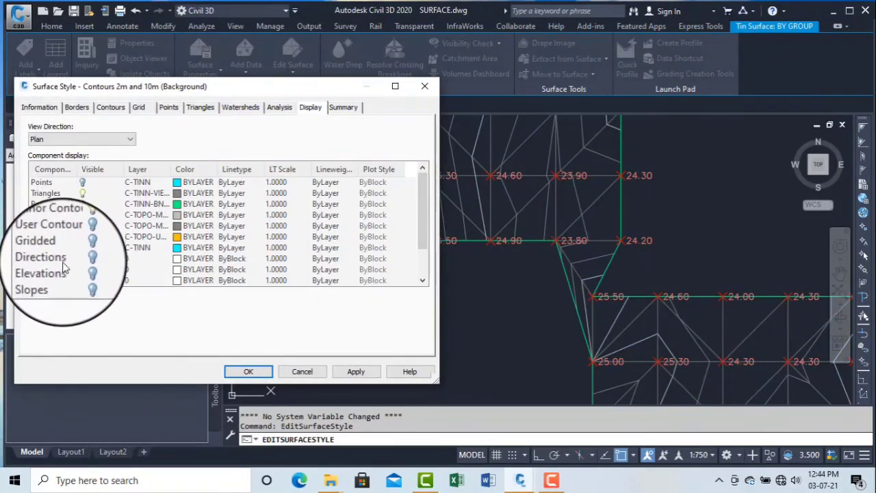
click(81, 183)
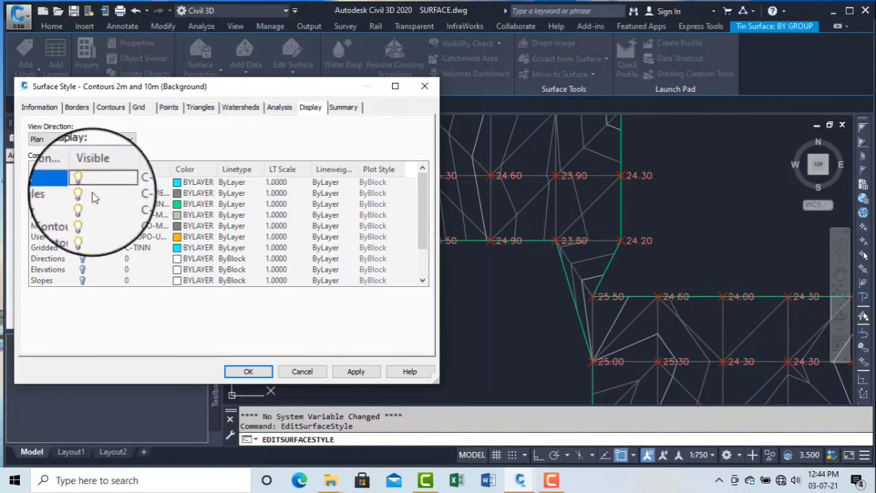
click(248, 370)
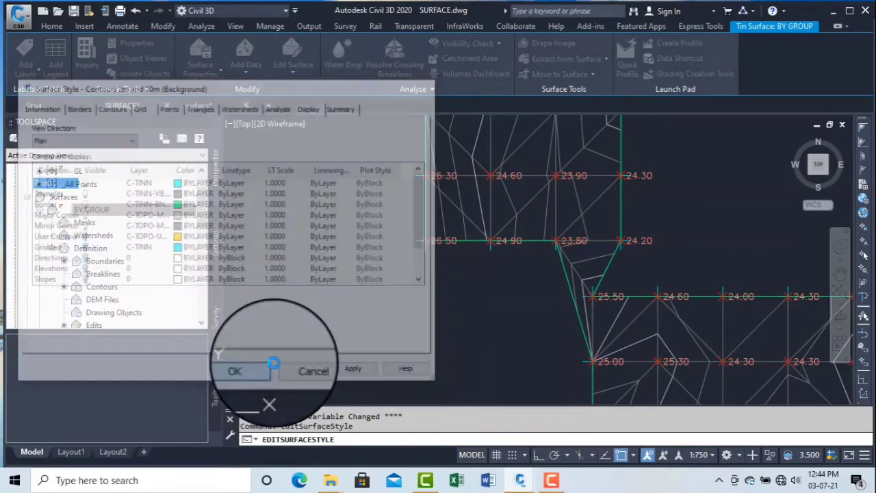
scroll(438, 261, up, 5)
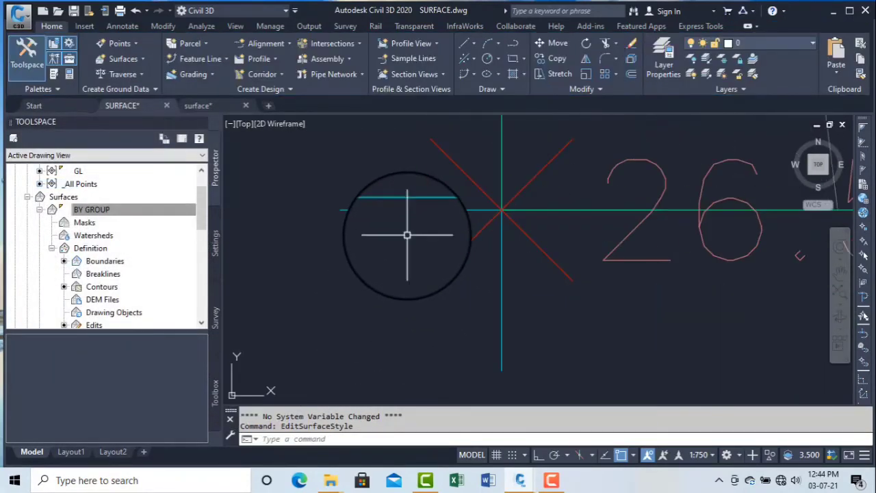
scroll(406, 240, down, 5)
scroll(480, 259, up, 3)
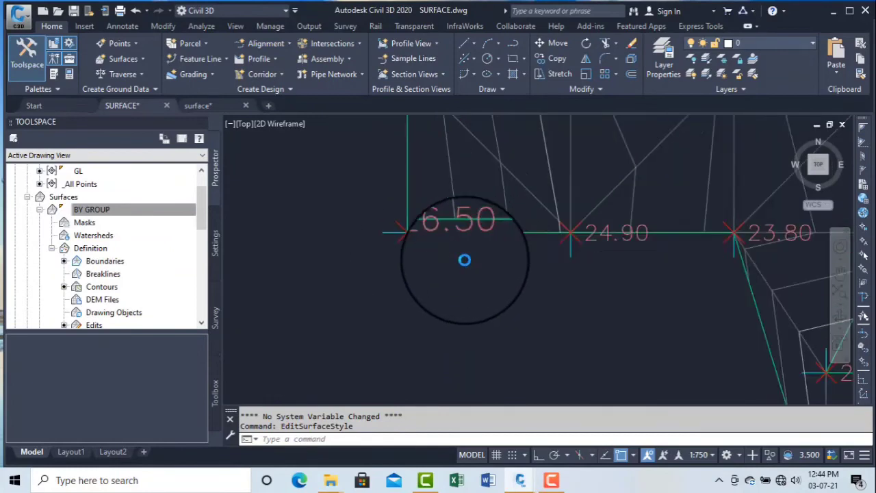
click(376, 247)
scroll(411, 281, down, 4)
key(Escape)
key(Escape)
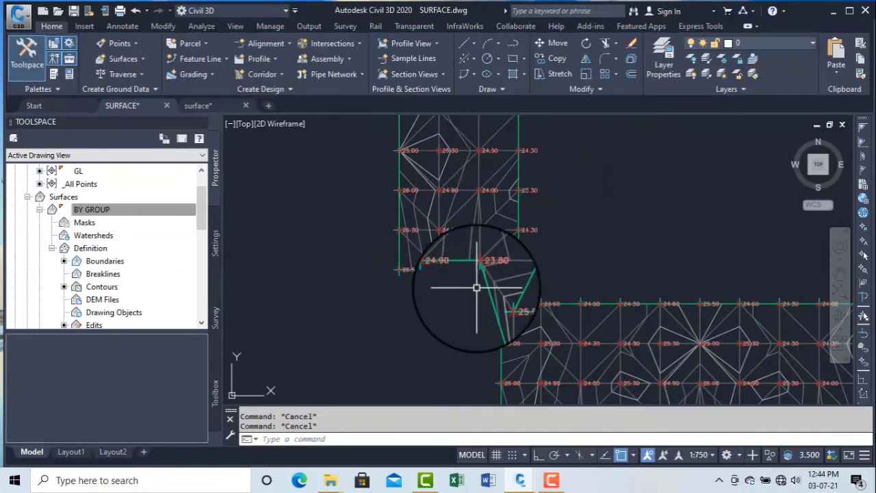
Delete the BY GROUP surface points in the northwest block's two western columns, except the second column's northernmost point.
mouse_move(483, 308)
middle_down()
mouse_move(501, 250)
mouse_move(519, 249)
middle_up()
click(513, 198)
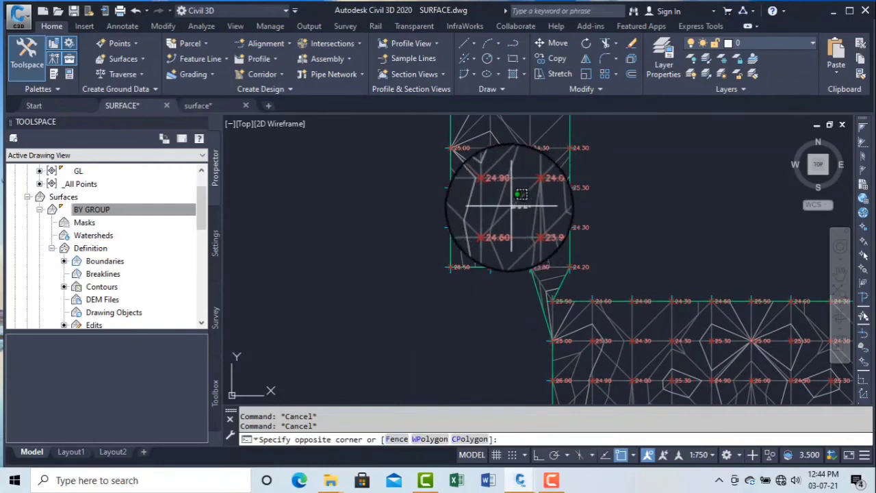
click(376, 157)
click(293, 69)
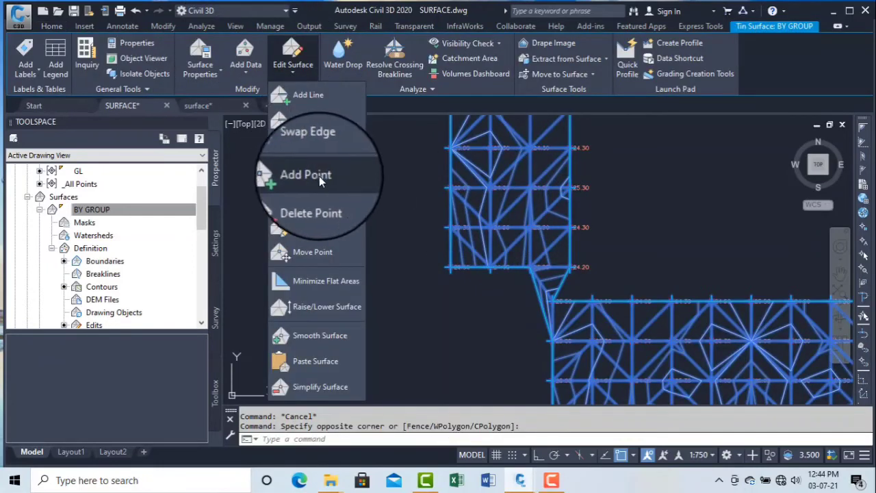
click(321, 200)
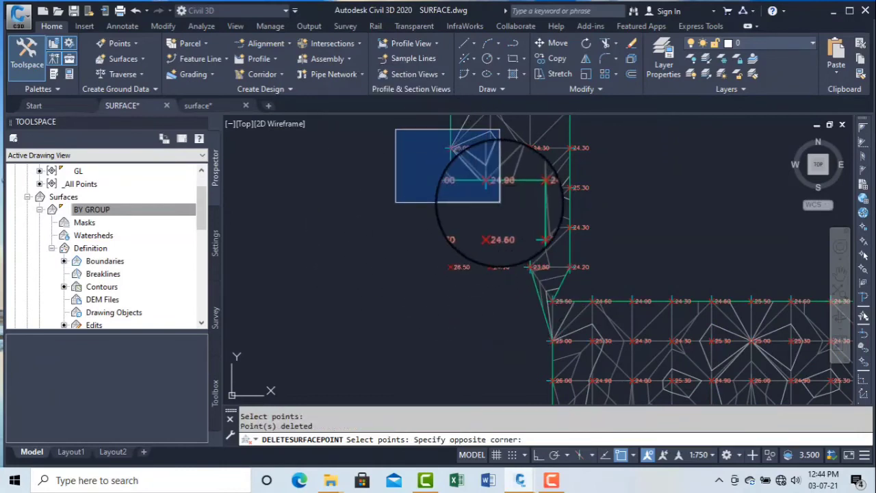
click(500, 203)
key(Return)
middle_drag(397, 176, 399, 236)
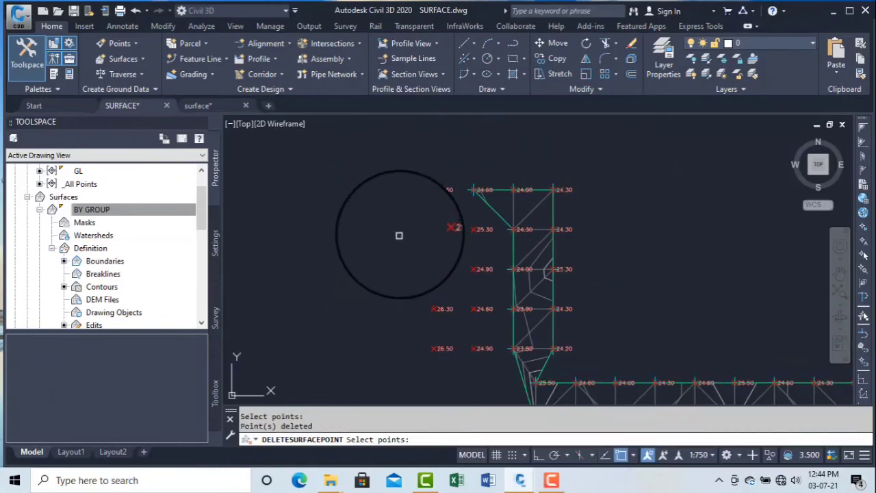
key(Return)
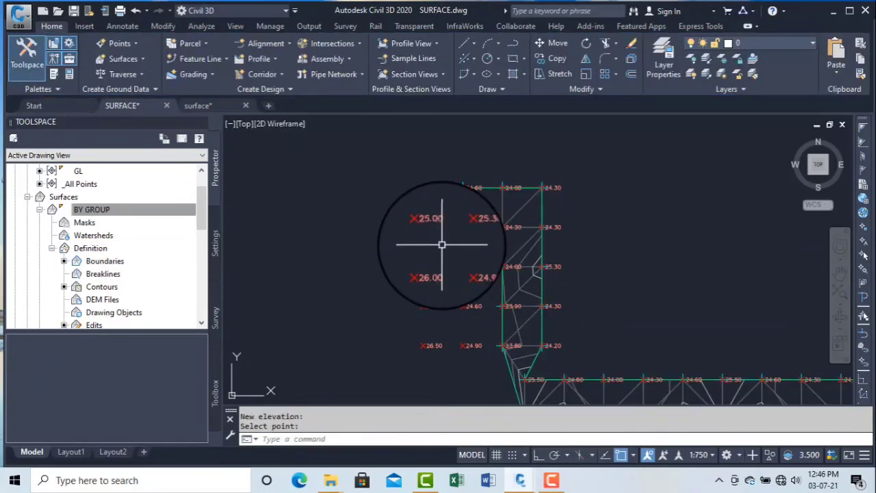
scroll(513, 205, down, 5)
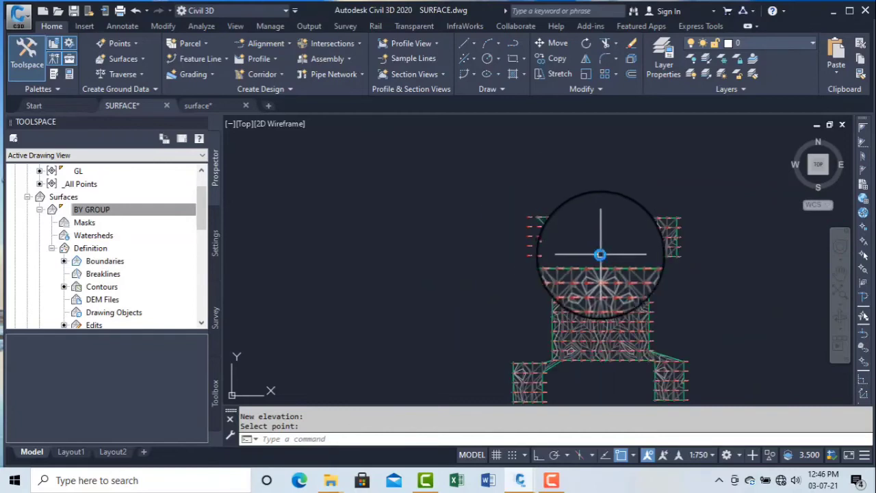
mouse_move(600, 254)
middle_down()
mouse_move(561, 194)
mouse_move(557, 230)
middle_up()
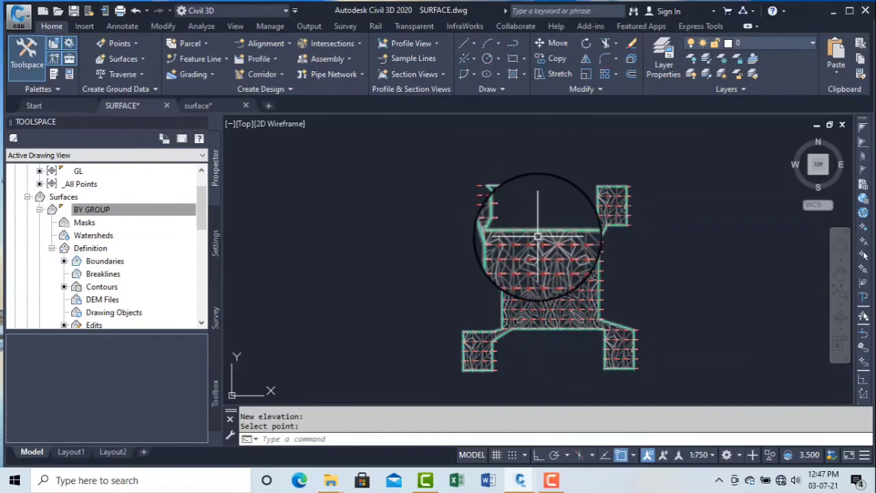
key(Return)
click(527, 233)
click(286, 78)
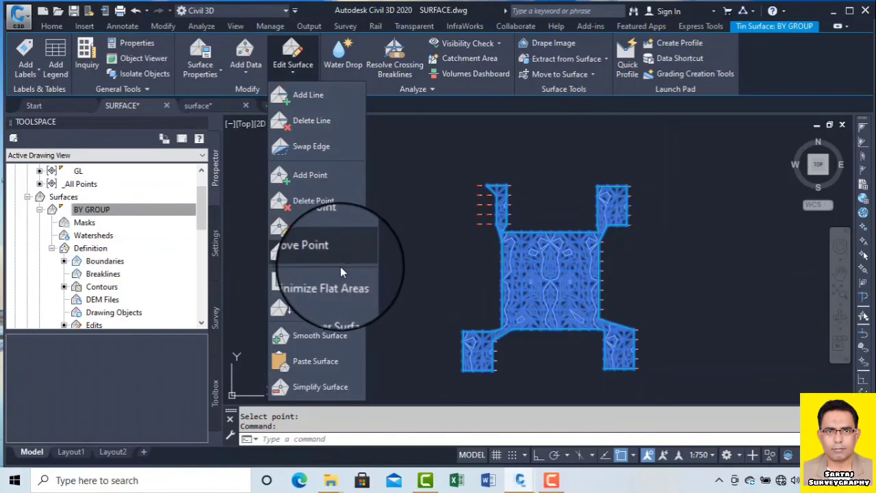
click(401, 212)
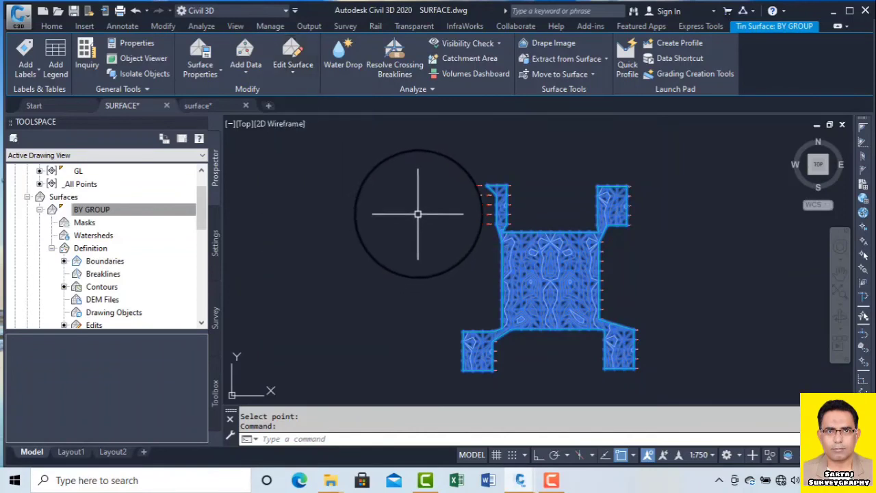
key(Escape)
key(Escape)
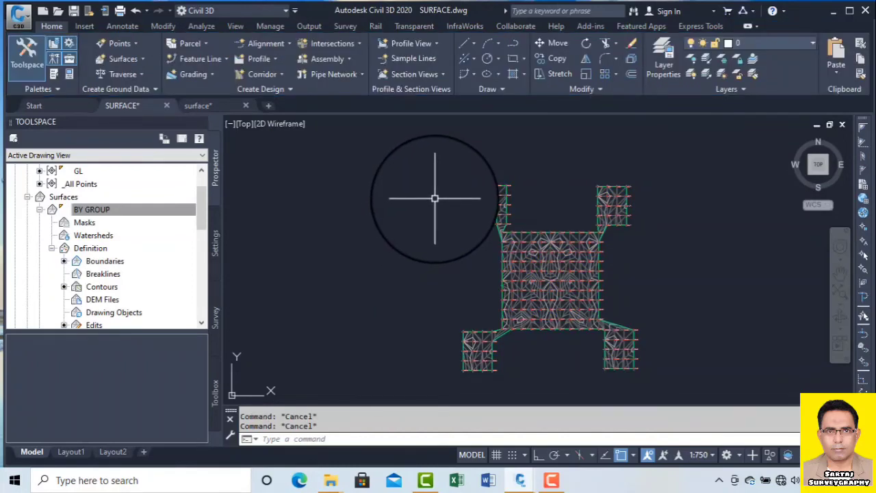